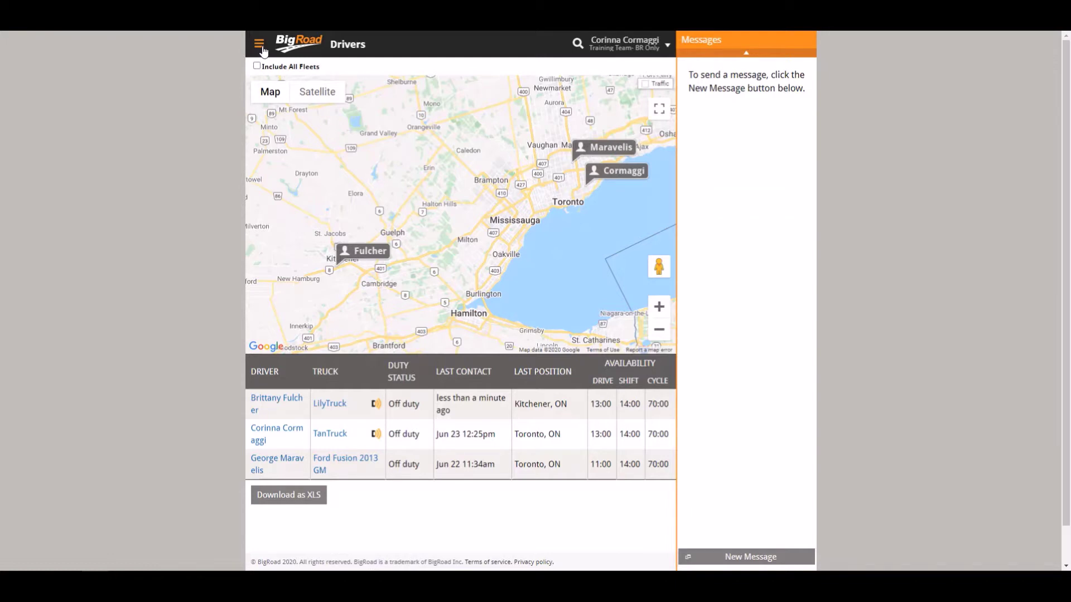
Step: Go to the Drivers list and open the profile of TanTruck's driver
{"action": "left_click", "coordinate": [261, 50]}
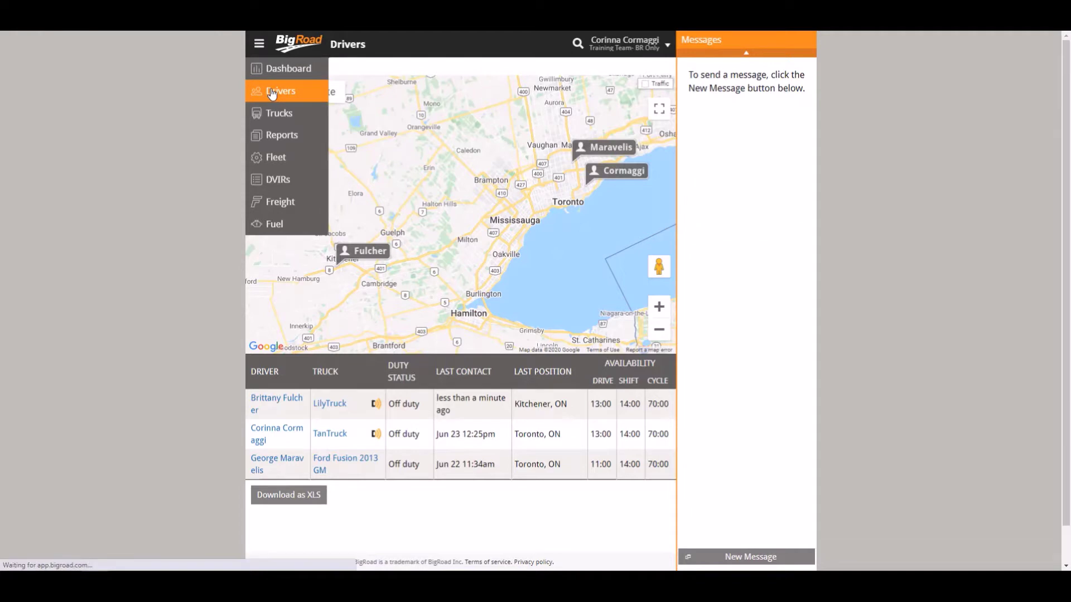
{"action": "left_click", "coordinate": [271, 92]}
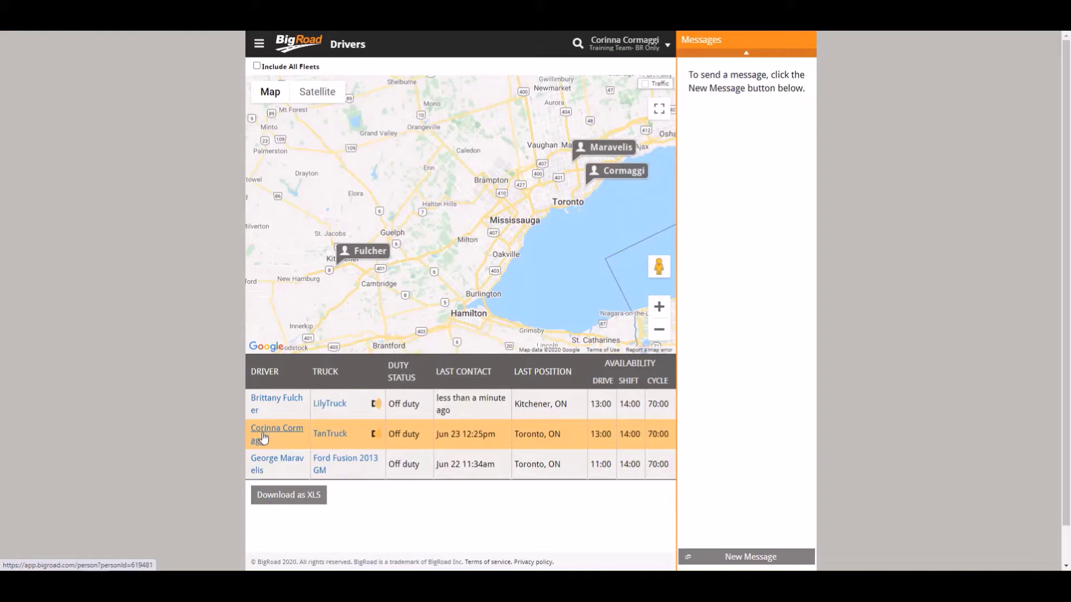
{"action": "left_click", "coordinate": [264, 437]}
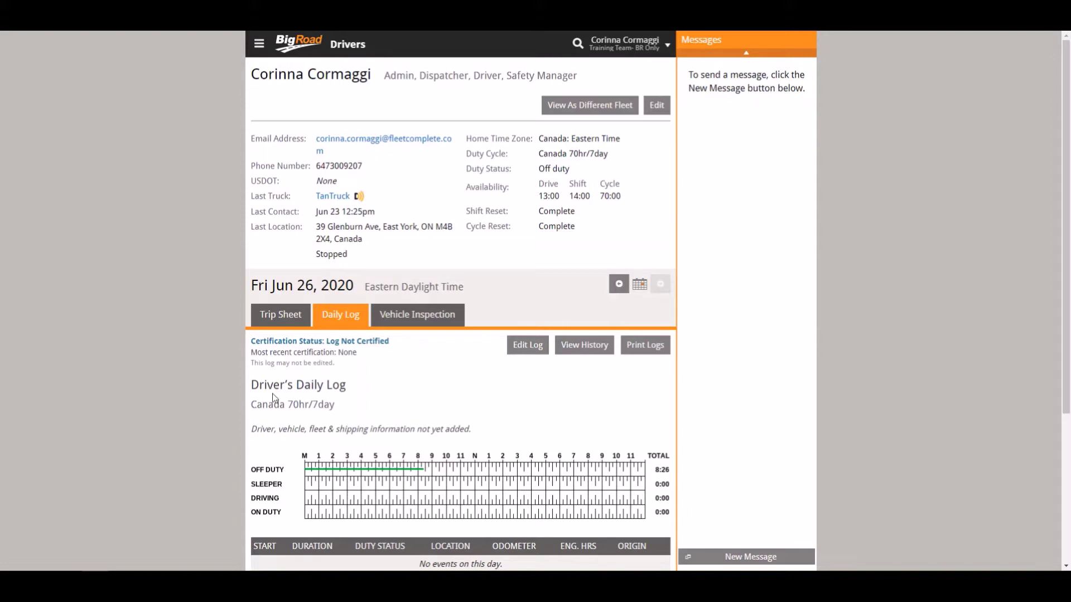
Step: Open the edit form for the driver's profile from her driver page
{"action": "left_click", "coordinate": [657, 105]}
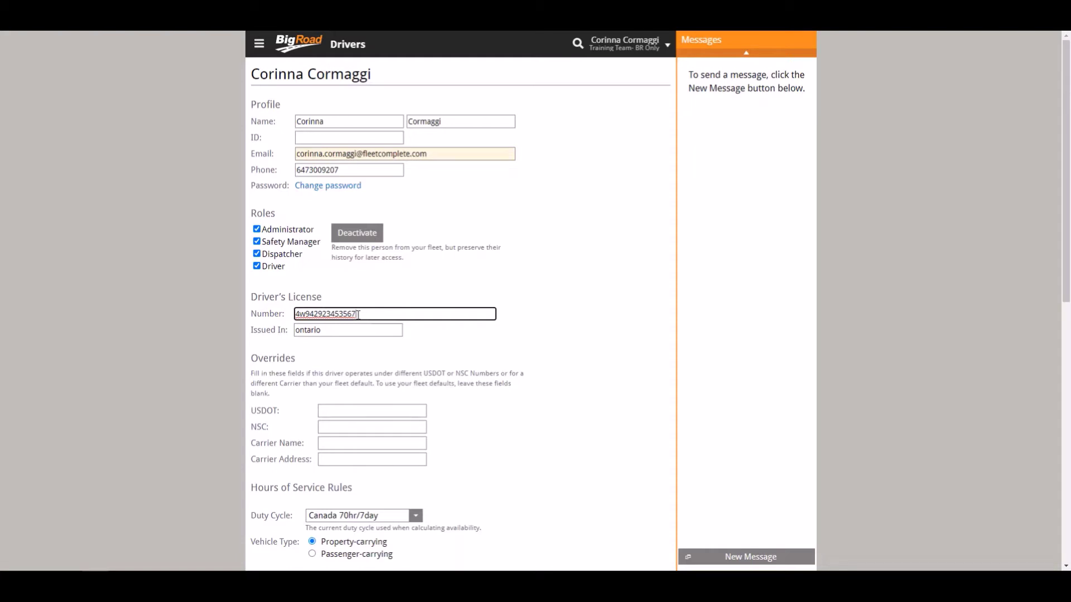
{"action": "scroll", "coordinate": [359, 314], "scroll_direction": "down", "scroll_amount": 1}
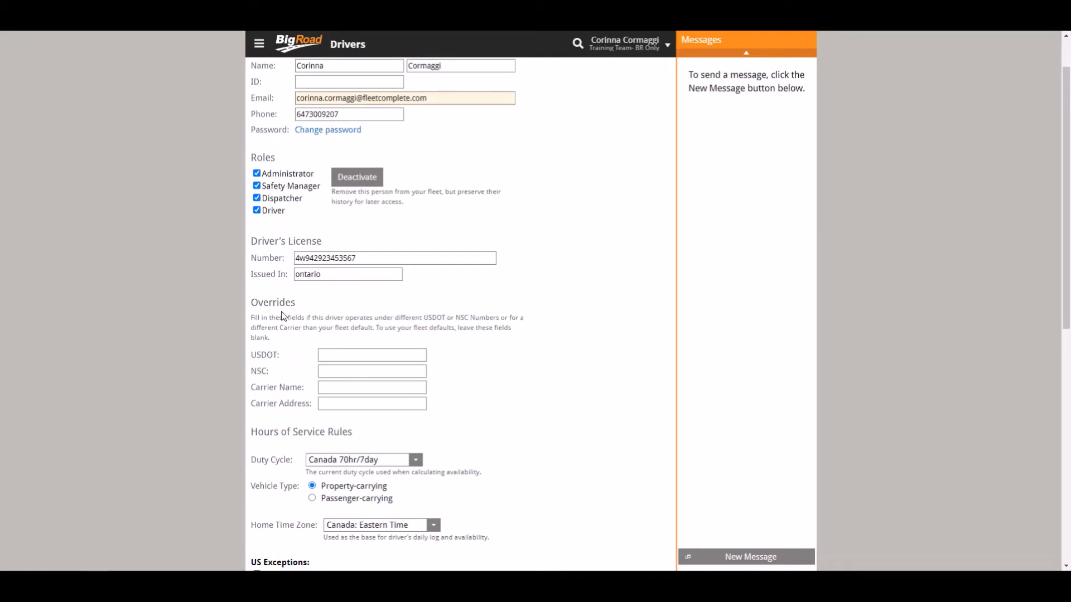
{"action": "scroll", "coordinate": [282, 317], "scroll_direction": "down", "scroll_amount": 3}
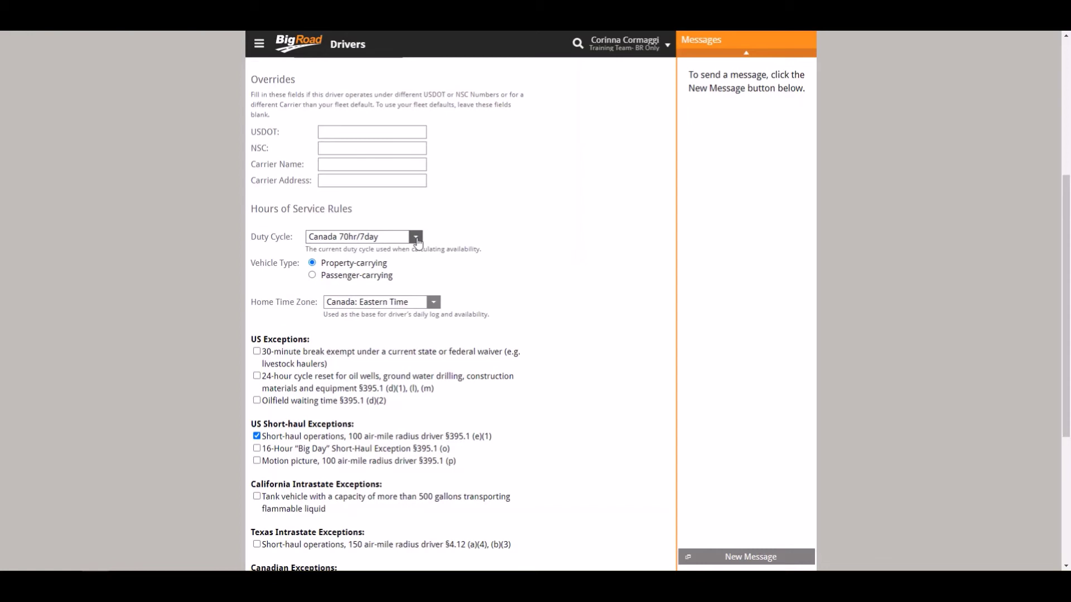
{"action": "scroll", "coordinate": [418, 242], "scroll_direction": "down", "scroll_amount": 2}
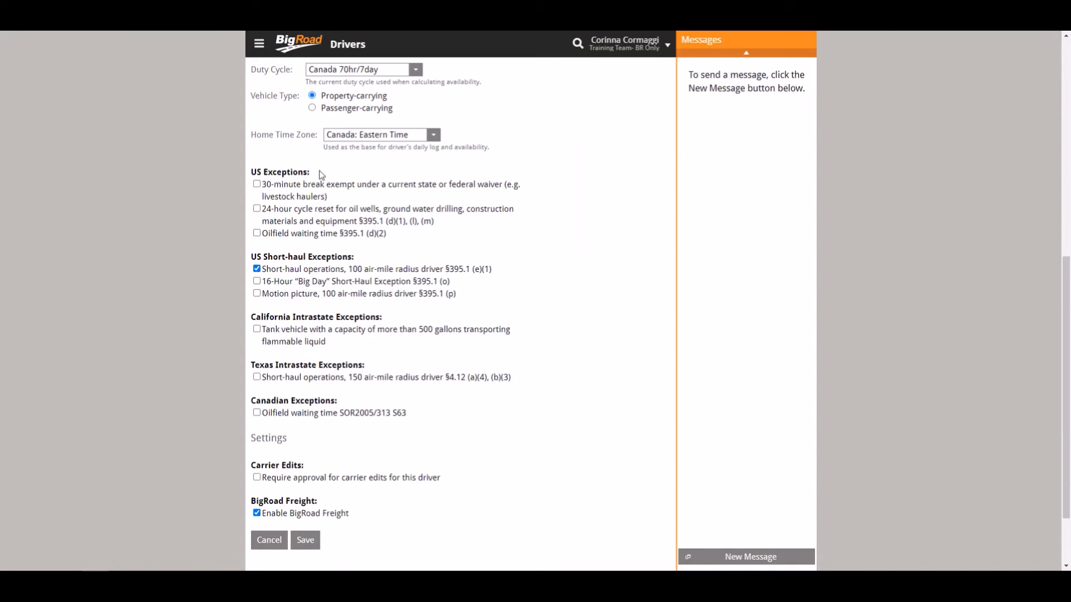
{"action": "left_click", "coordinate": [312, 546]}
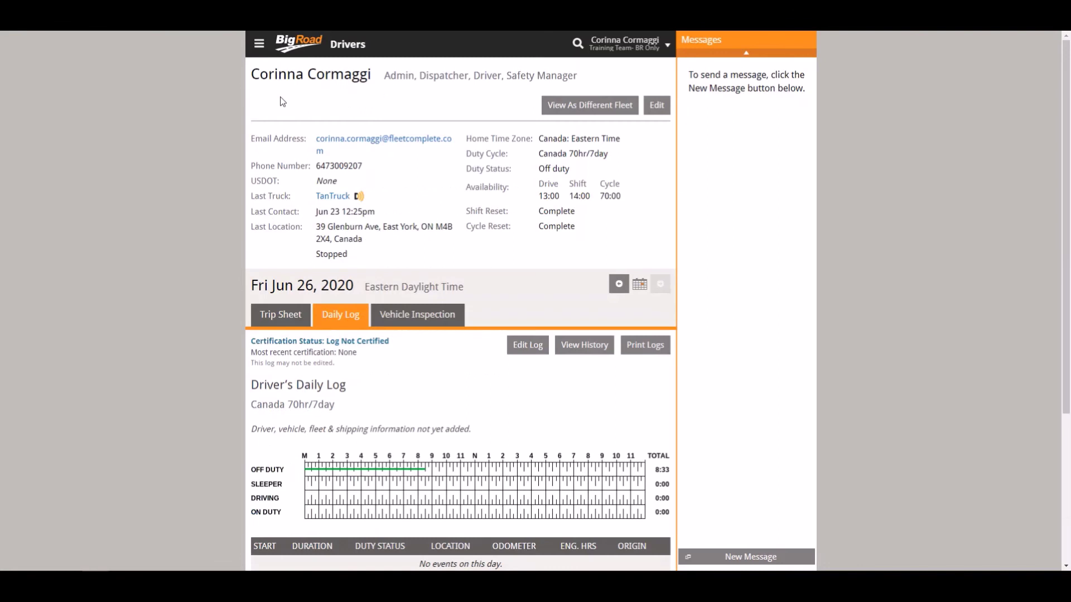